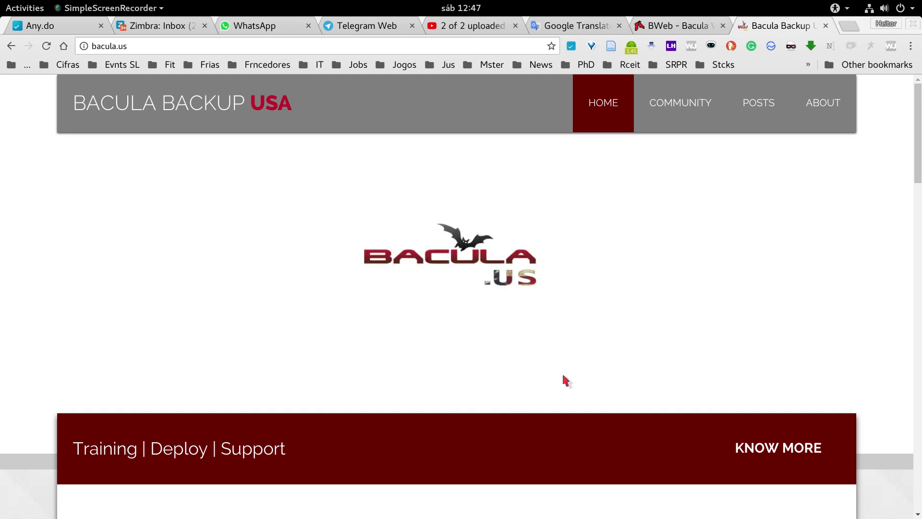
Switch Chrome to the 'BWeb - Bacula' tab to show the dashboard's last 10 jobs.
click(700, 26)
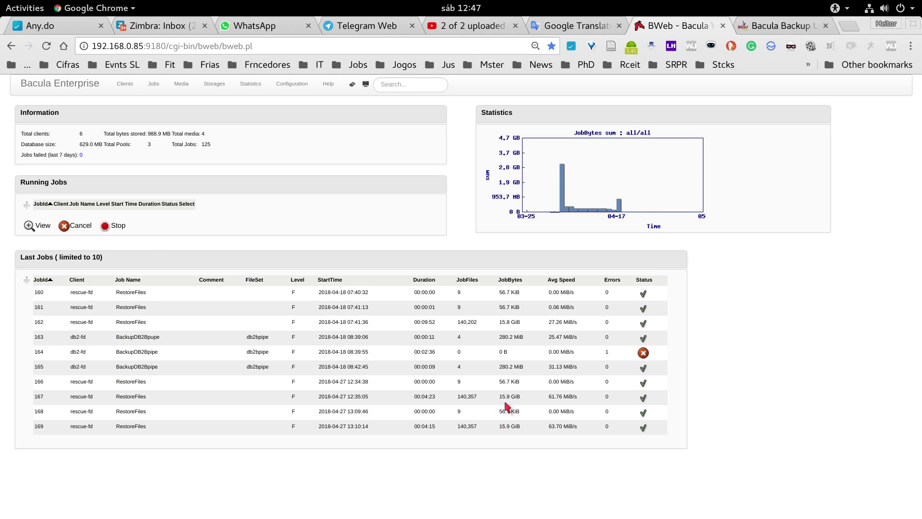
Open the Win2016BMR fileset's Include entry from Configuration > Configure Bacula > FileSets.
click(300, 84)
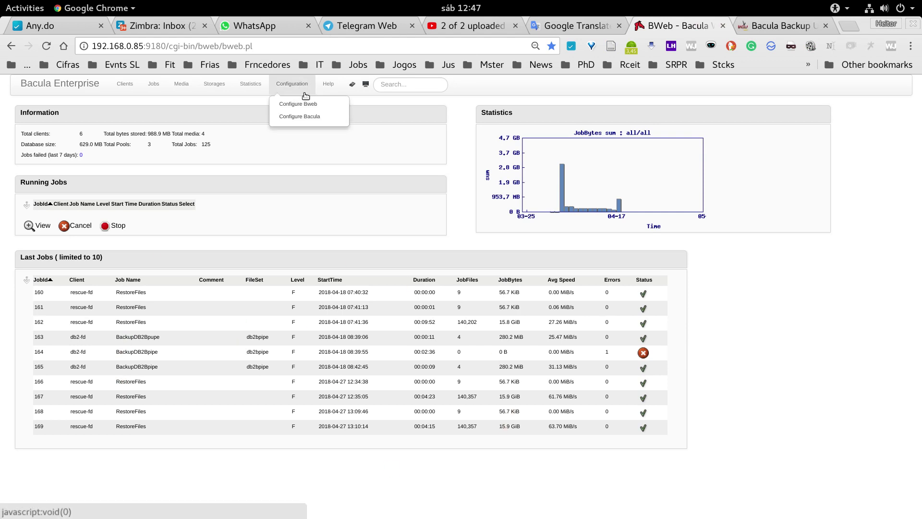
click(311, 116)
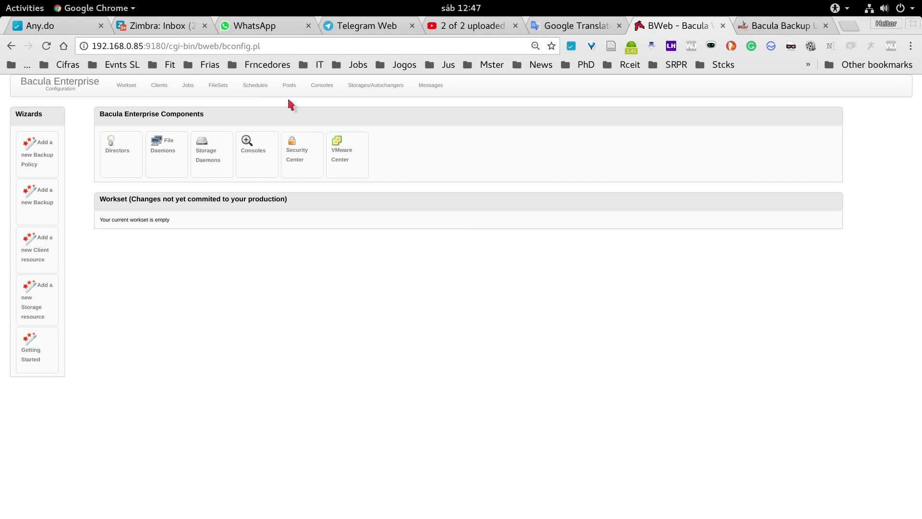
click(230, 90)
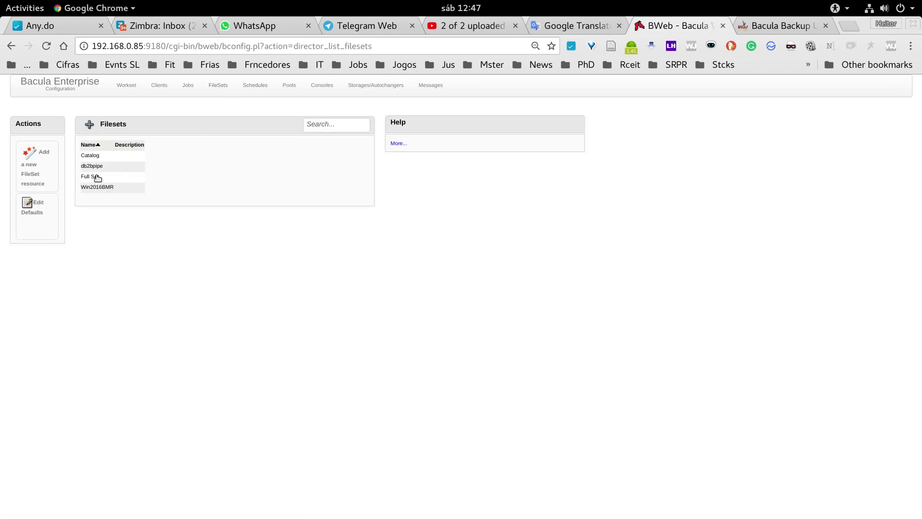
click(106, 190)
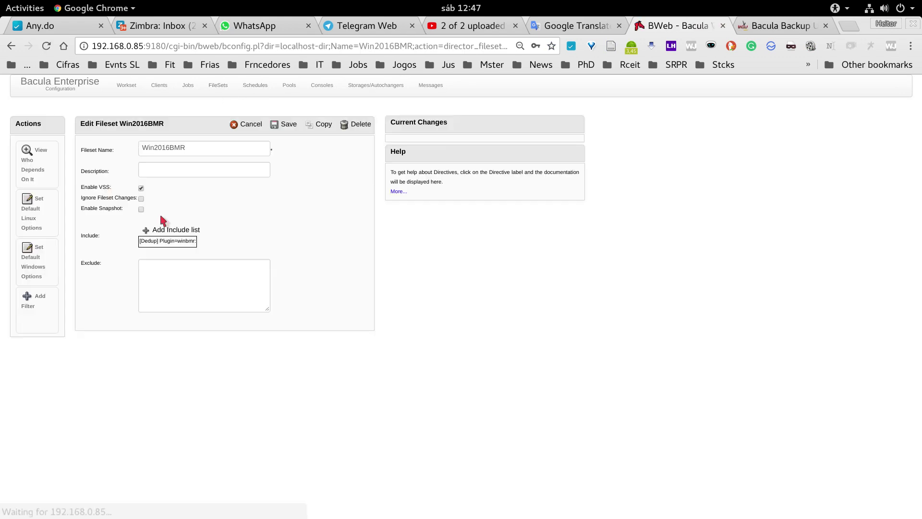
click(177, 241)
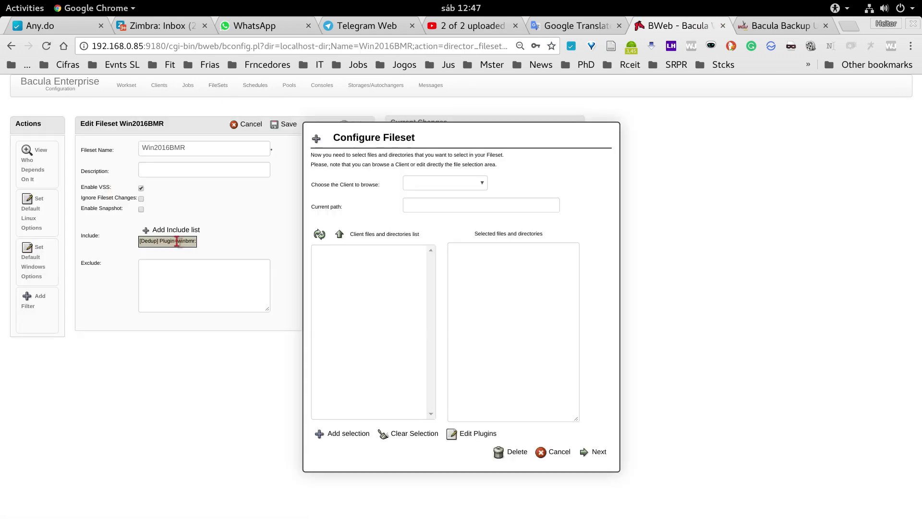
Pick the Windows Bare Metal Recovery plugin under Edit Plugins and view its options.
click(469, 433)
drag(384, 246, 344, 245)
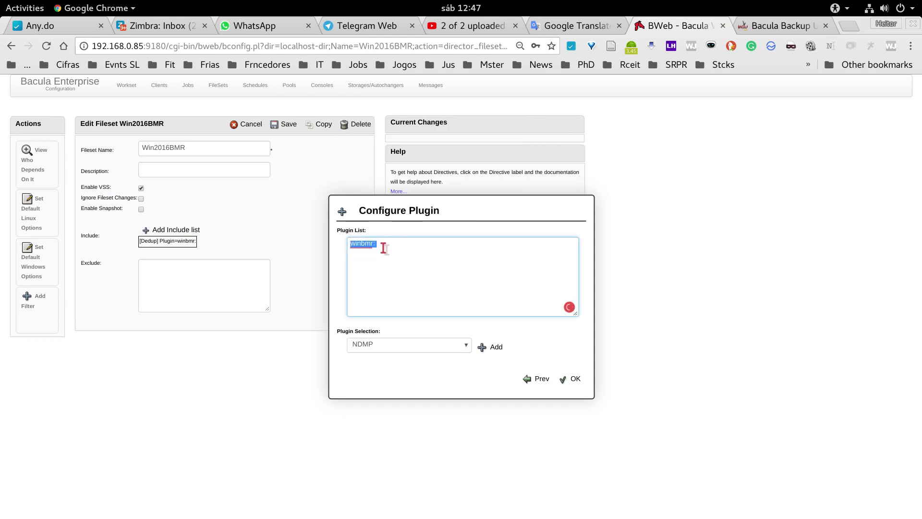
click(437, 342)
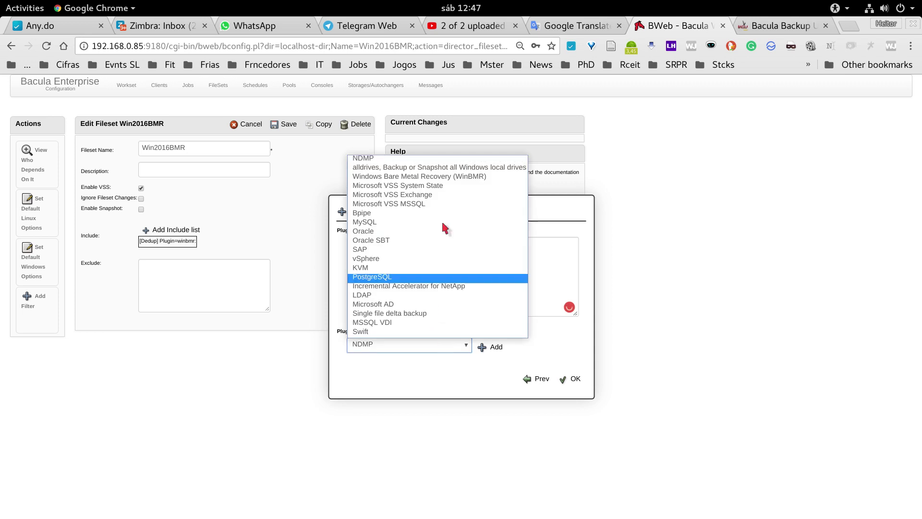
click(449, 177)
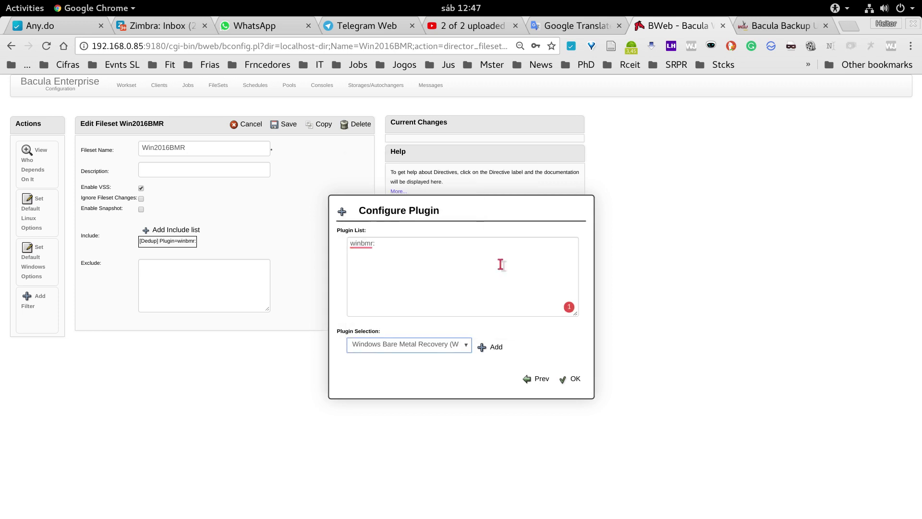
click(571, 379)
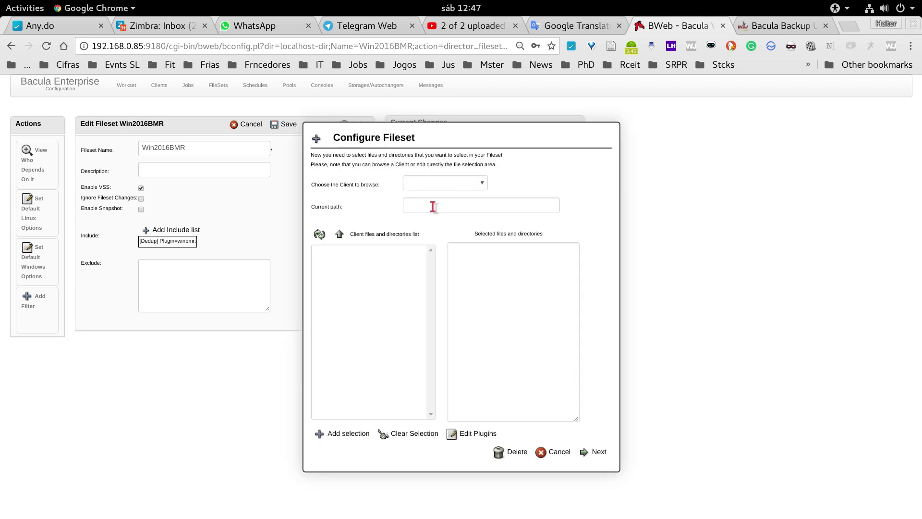
click(478, 434)
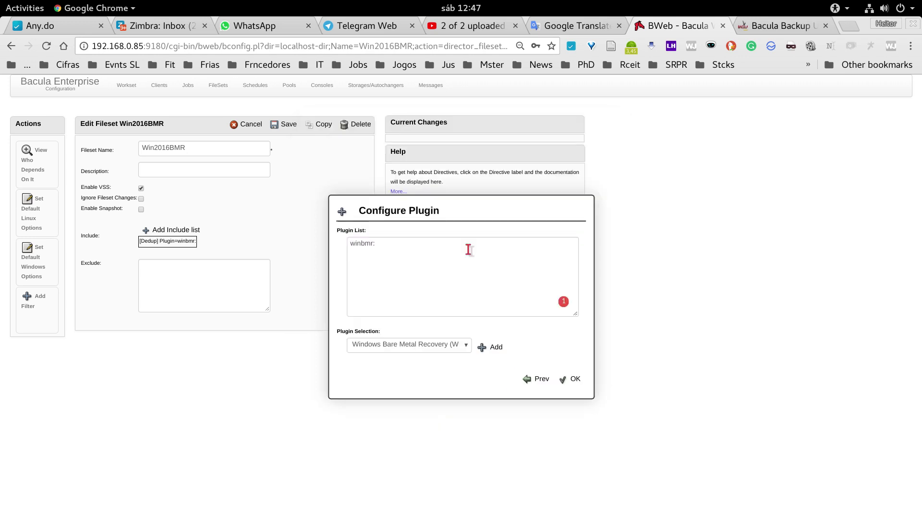
click(483, 346)
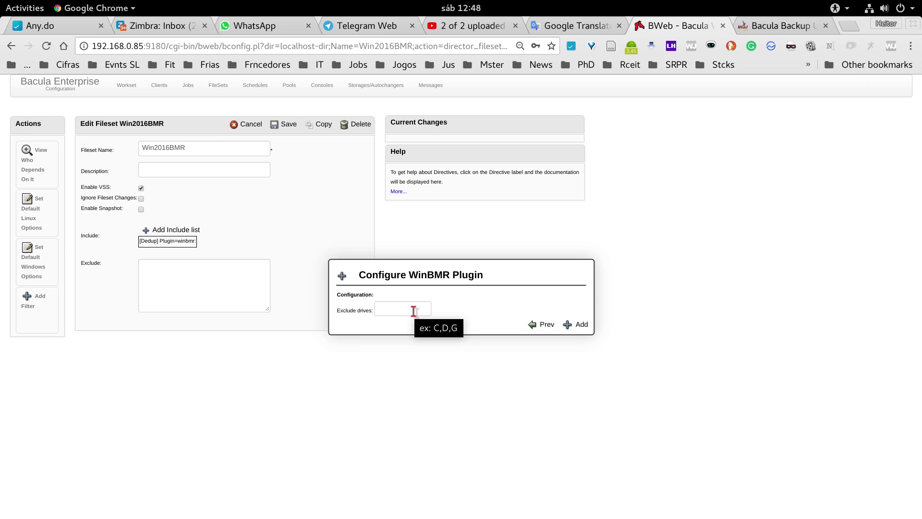
Back out of the plugin and fileset dialogs without changes and return to the BWeb dashboard.
click(544, 325)
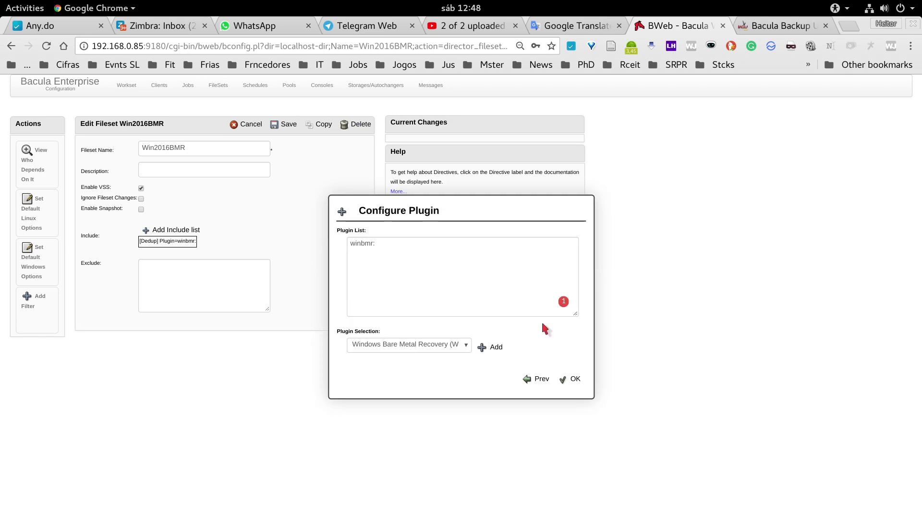
triple_click(385, 252)
drag(385, 253, 453, 259)
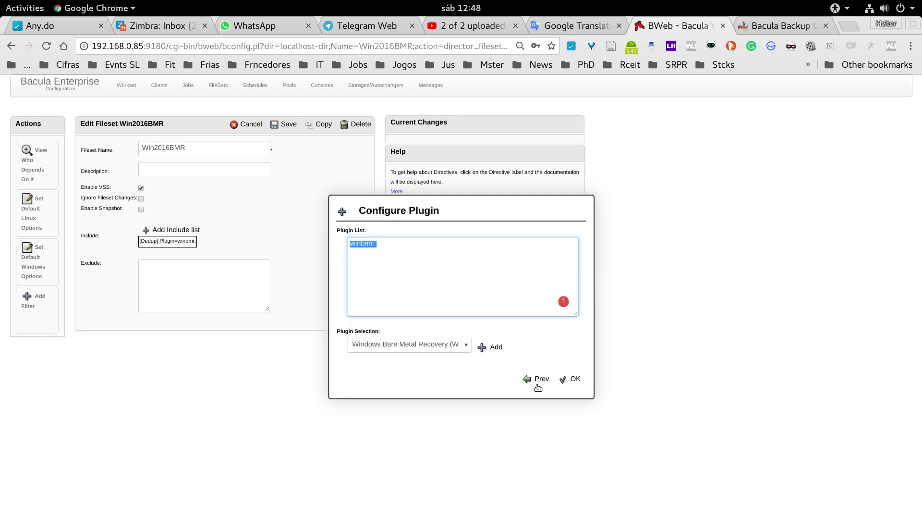
click(535, 383)
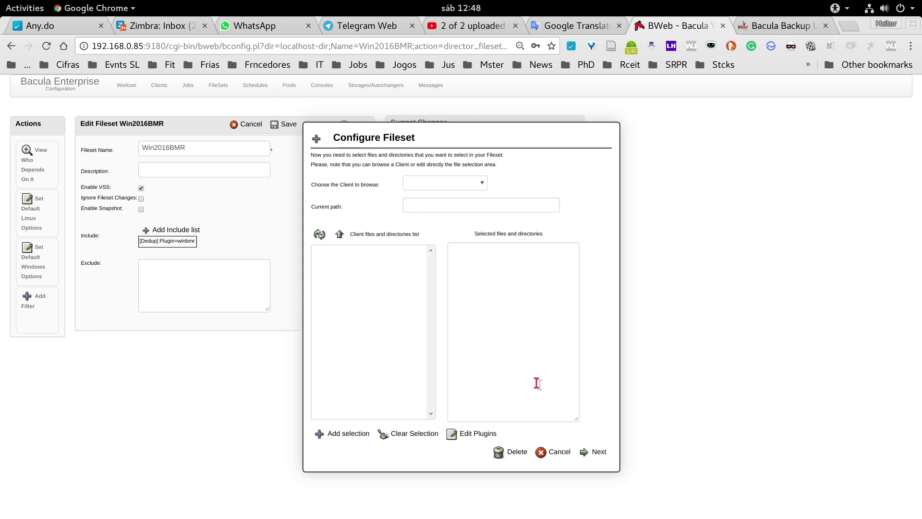
click(551, 454)
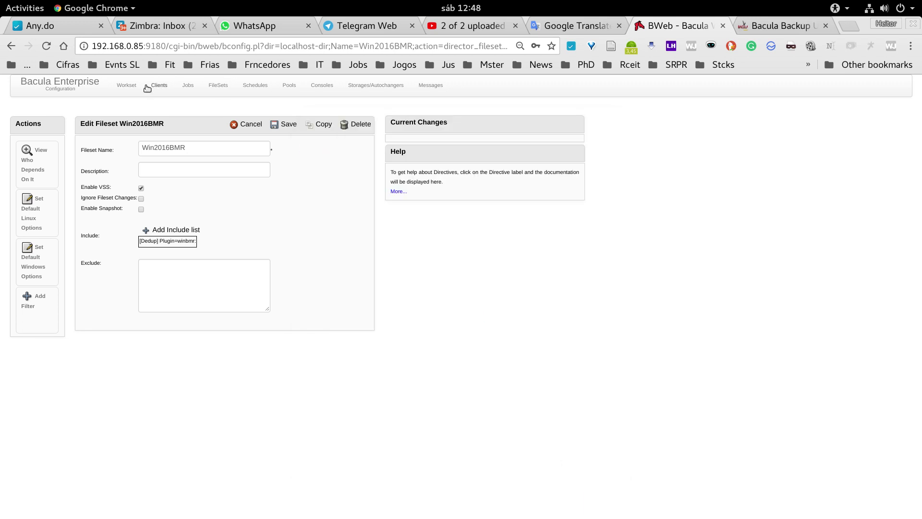
click(77, 91)
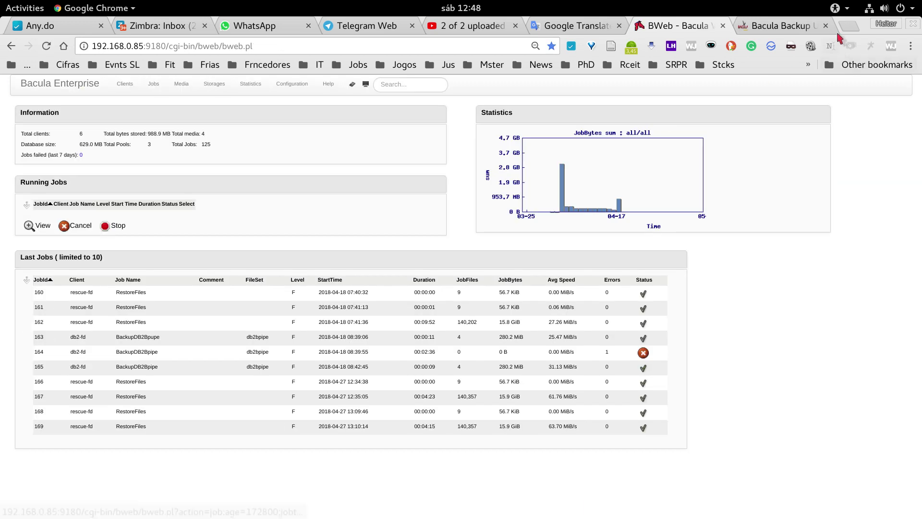
right_click(864, 25)
Minimize Chrome and the Win2016 VM window to bring VirtualBox Manager forward.
click(849, 26)
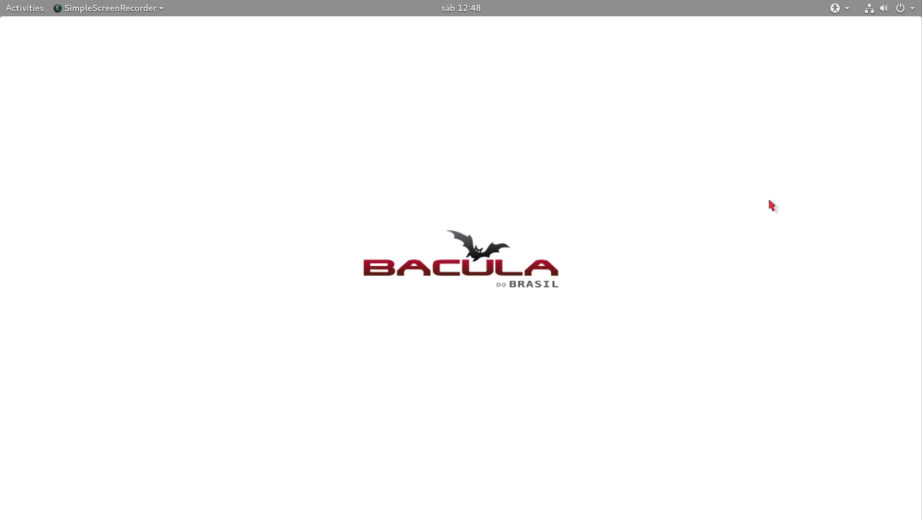
click(10, 8)
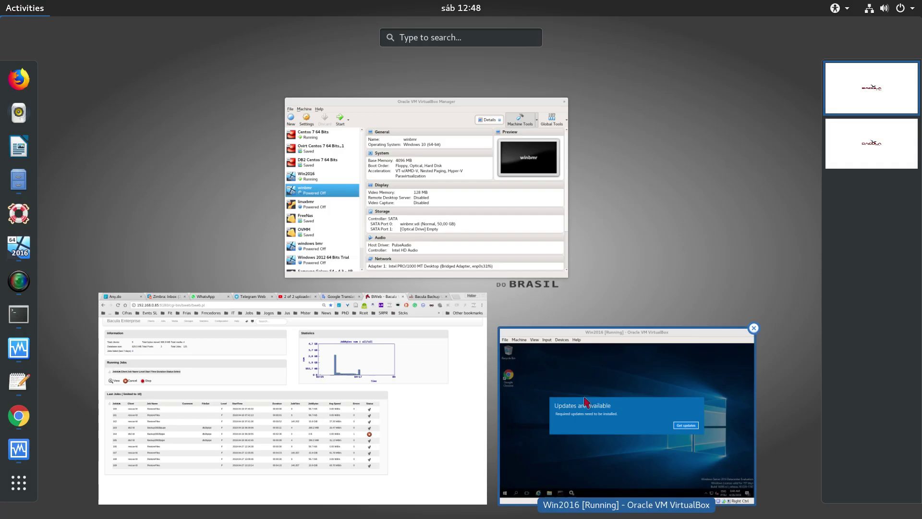
click(600, 382)
right_click(764, 79)
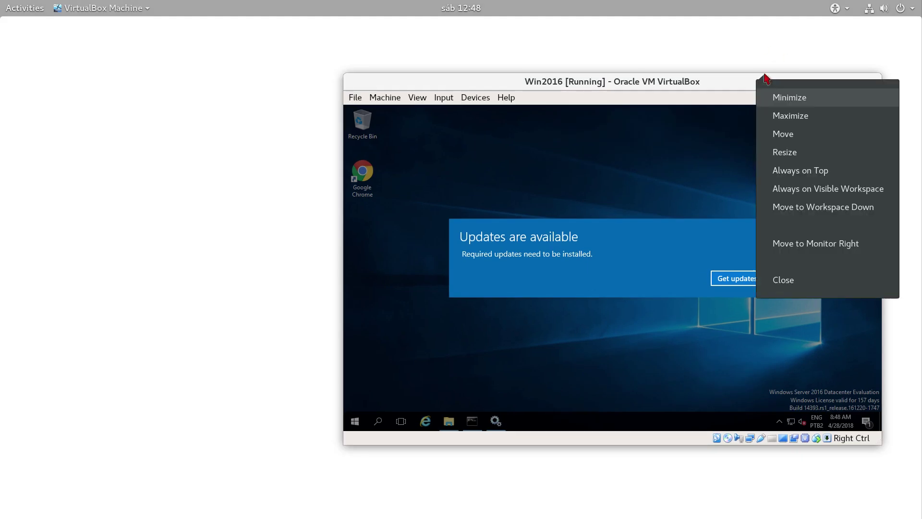
click(768, 97)
click(27, 8)
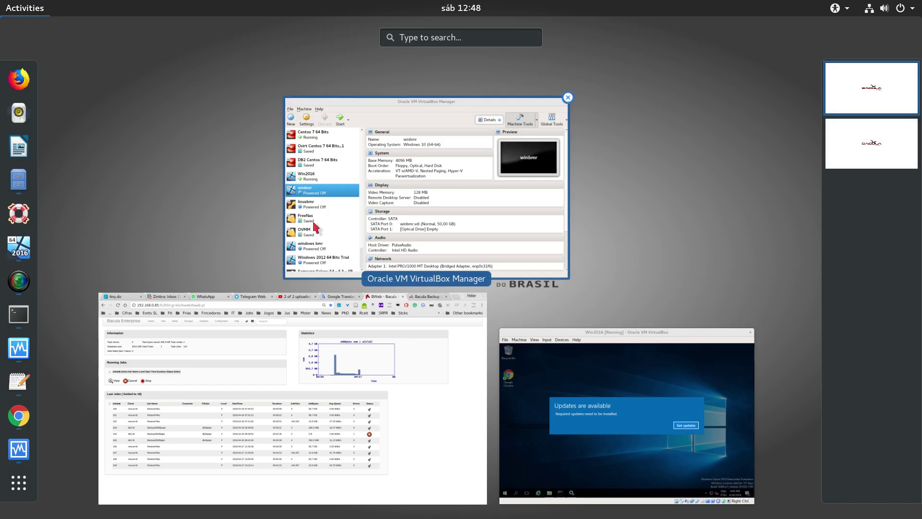
click(308, 230)
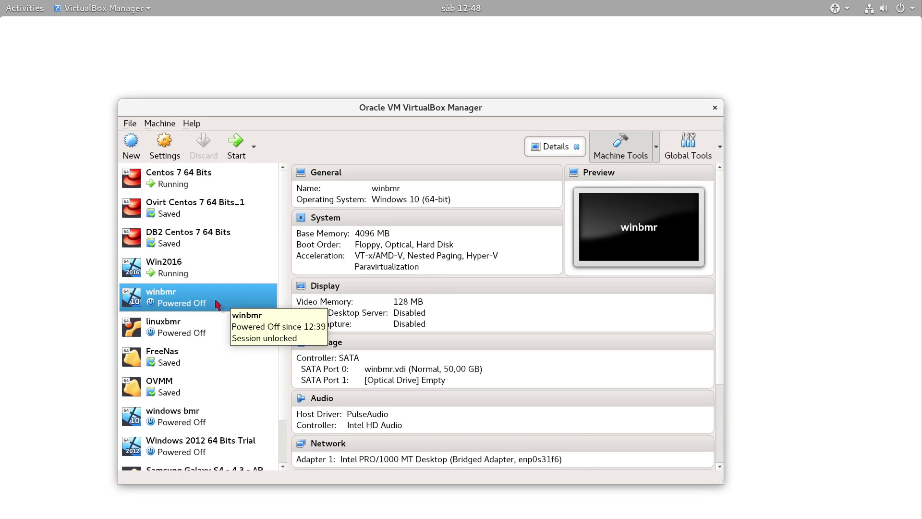
Insert winbmr-rescue-3.2.2.iso into the winbmr VM's empty optical drive and save the settings.
click(166, 150)
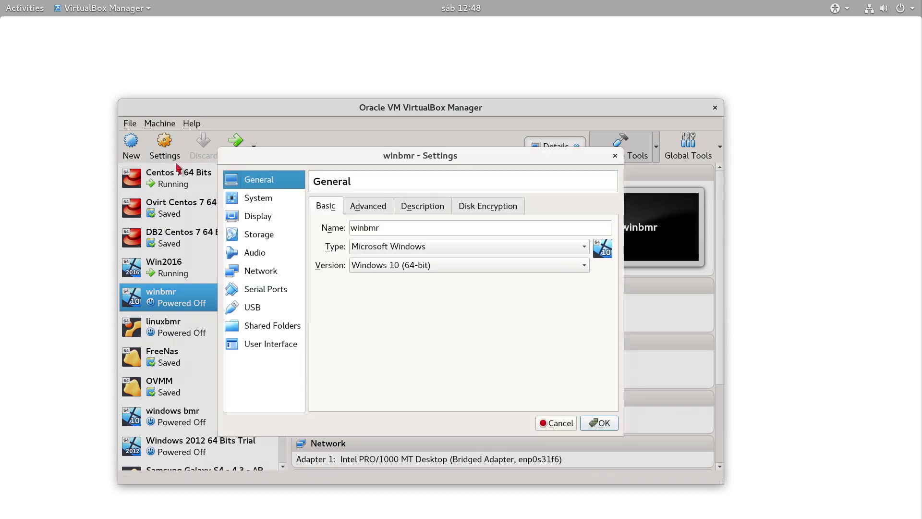
click(266, 236)
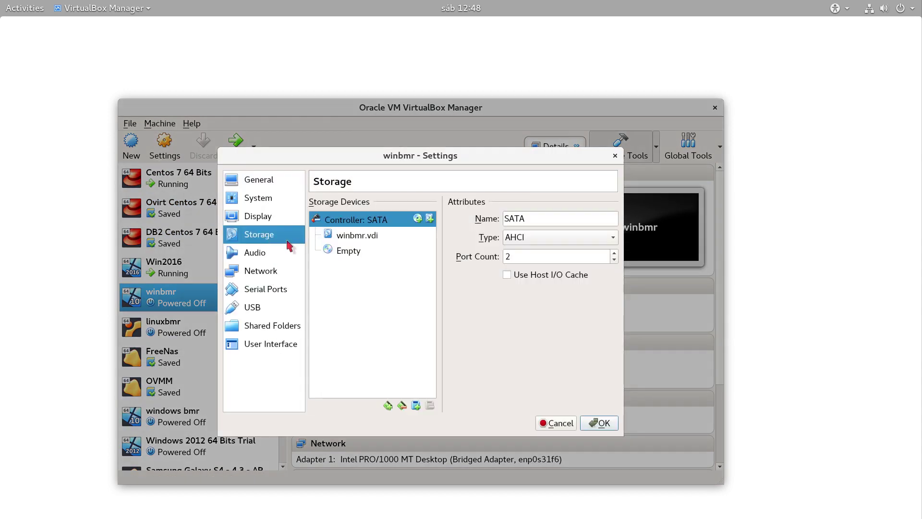
click(341, 250)
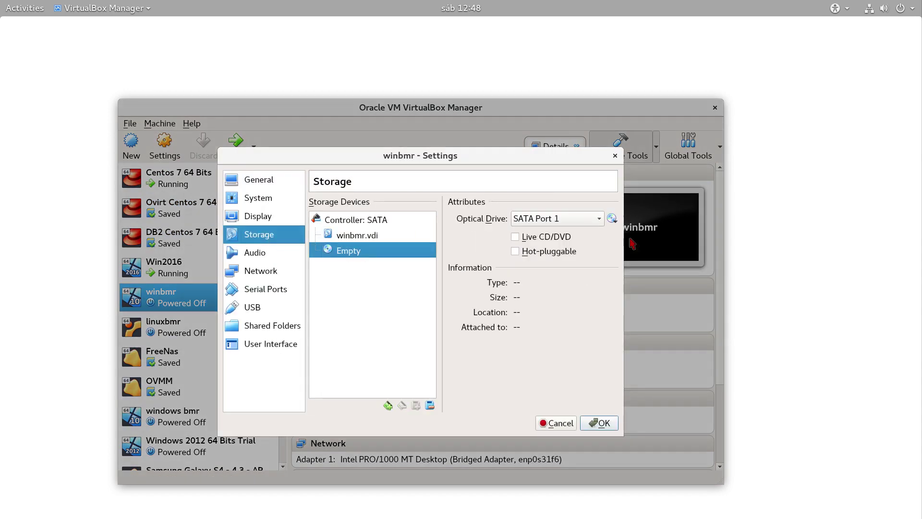
click(611, 219)
click(644, 247)
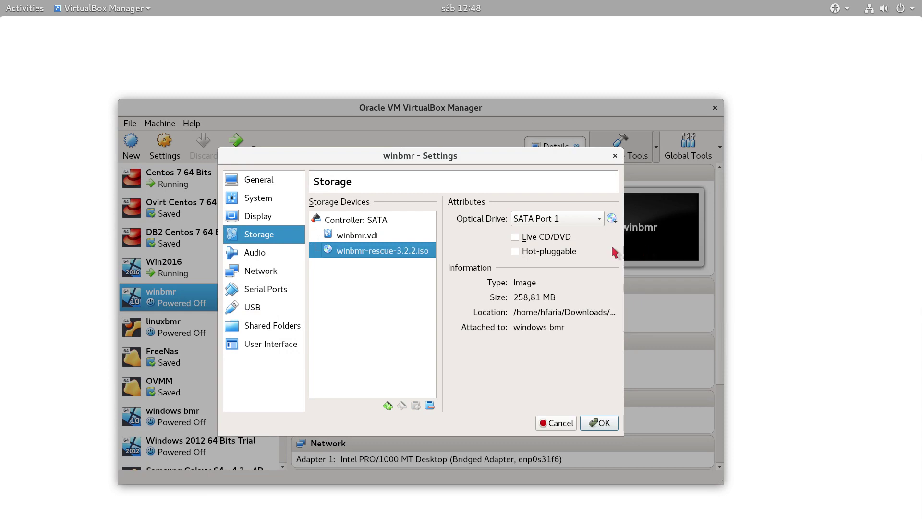
click(601, 422)
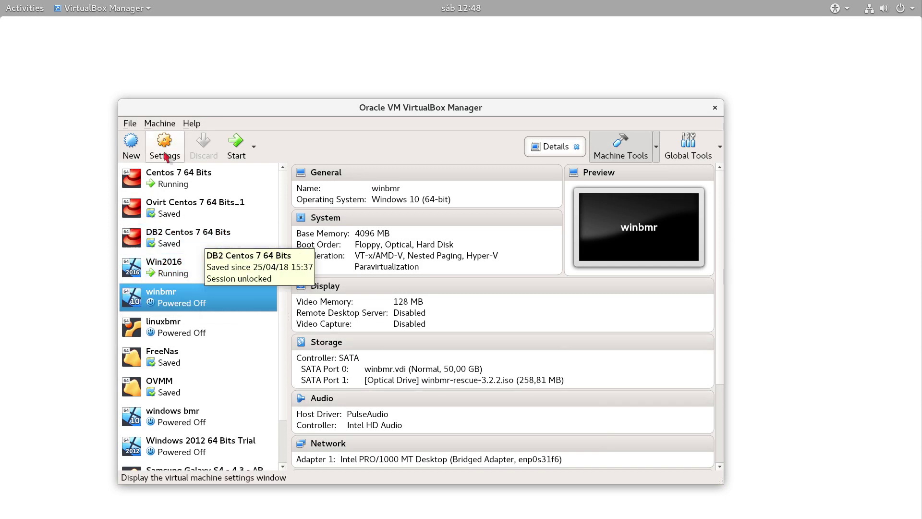
Boot the winbmr VM from the rescue ISO and maximize its window to full screen.
click(227, 148)
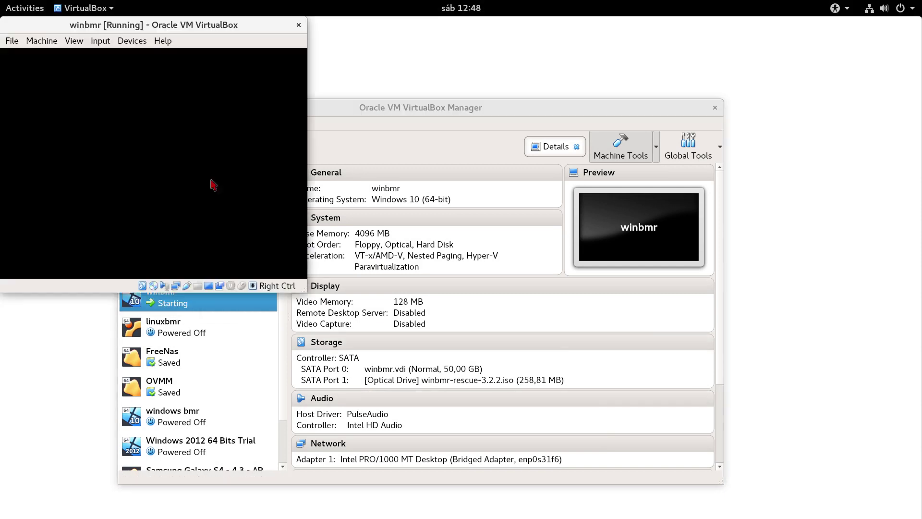
drag(251, 22, 709, 197)
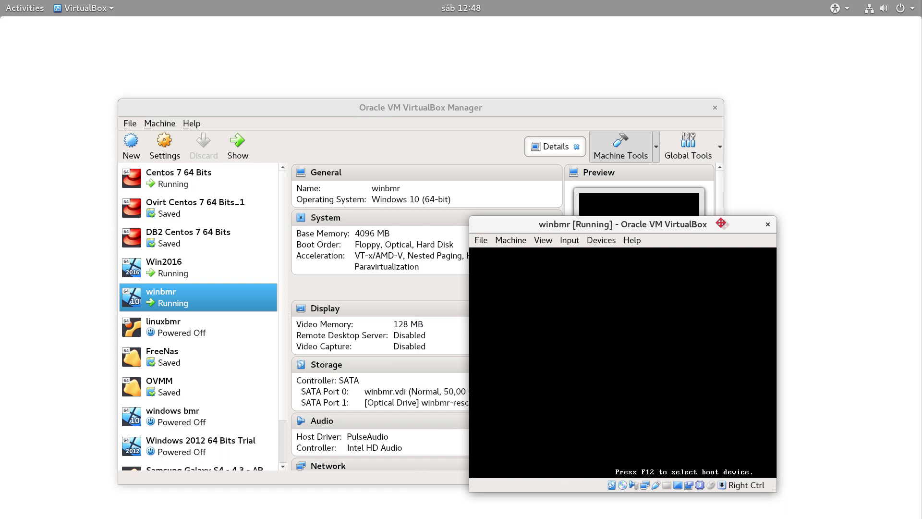
click(643, 292)
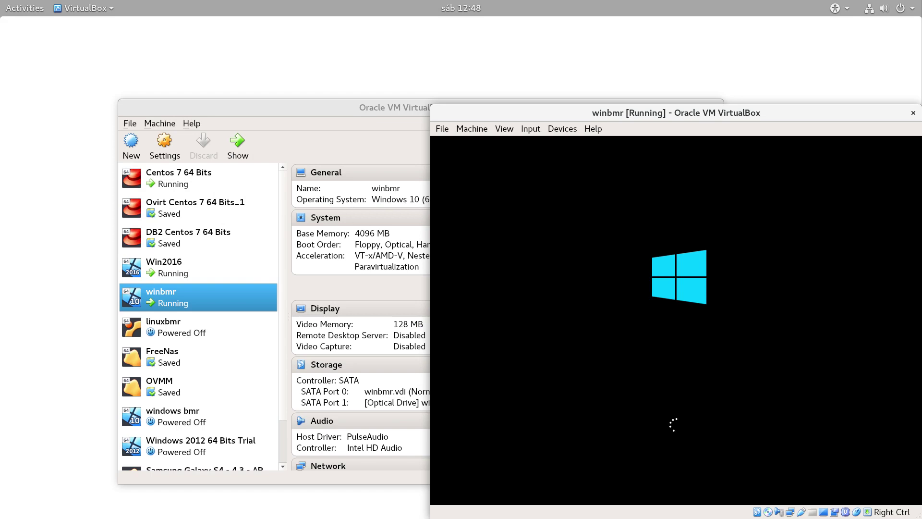
key(Control_R)
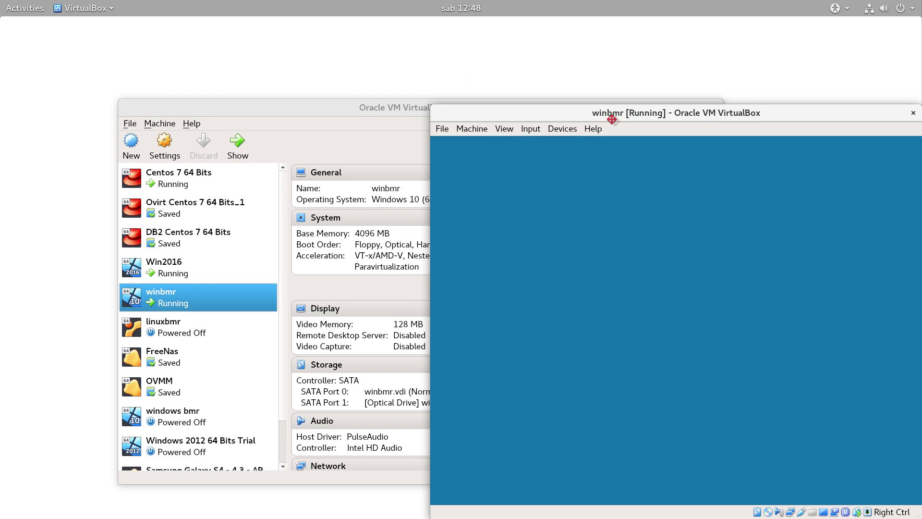
drag(610, 113, 386, 54)
double_click(391, 58)
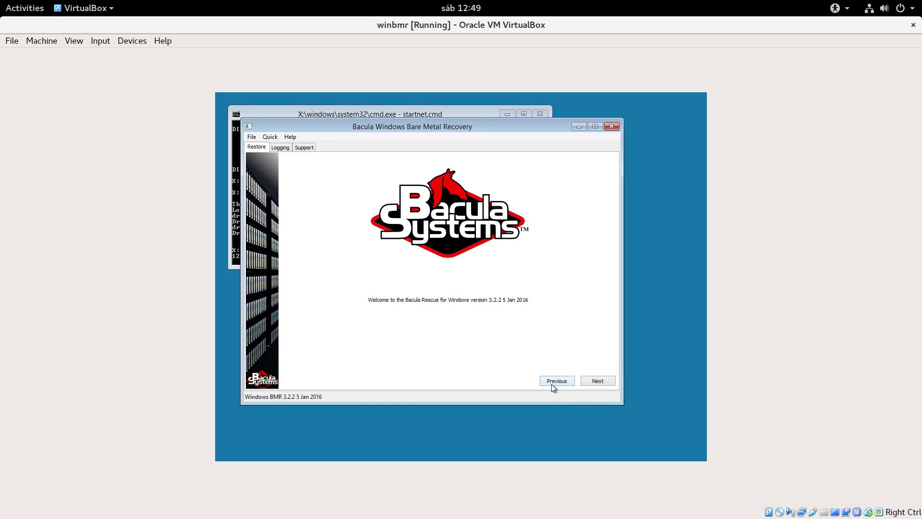
Choose the Portuguese (Brazil ABNT2) keyboard layout in the recovery wizard.
click(595, 381)
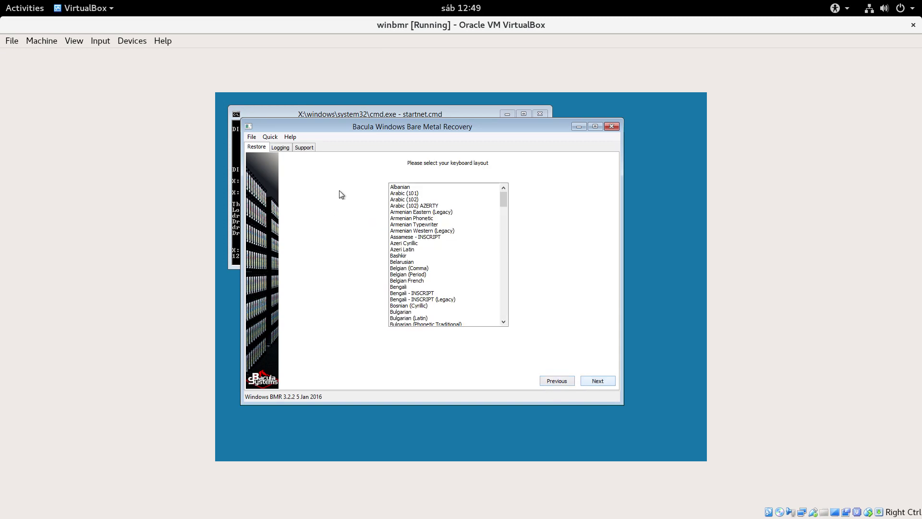
drag(503, 199, 505, 274)
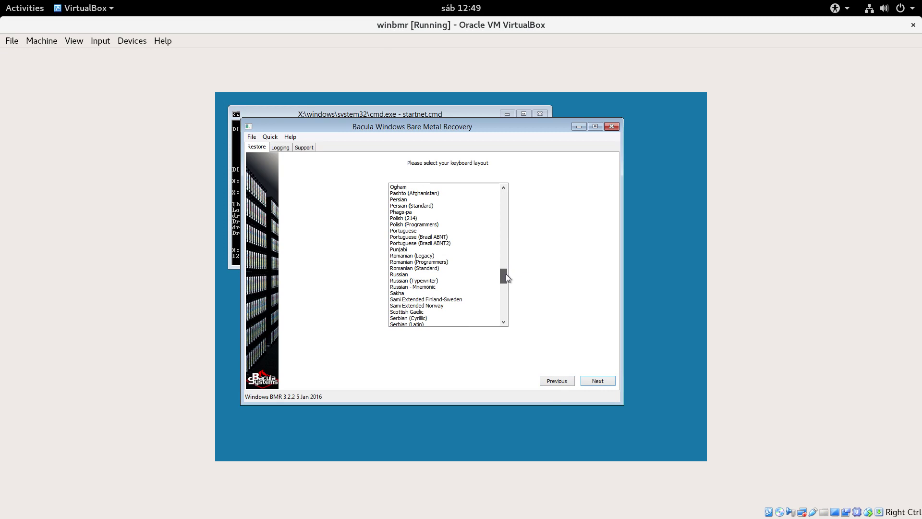
click(451, 242)
click(592, 382)
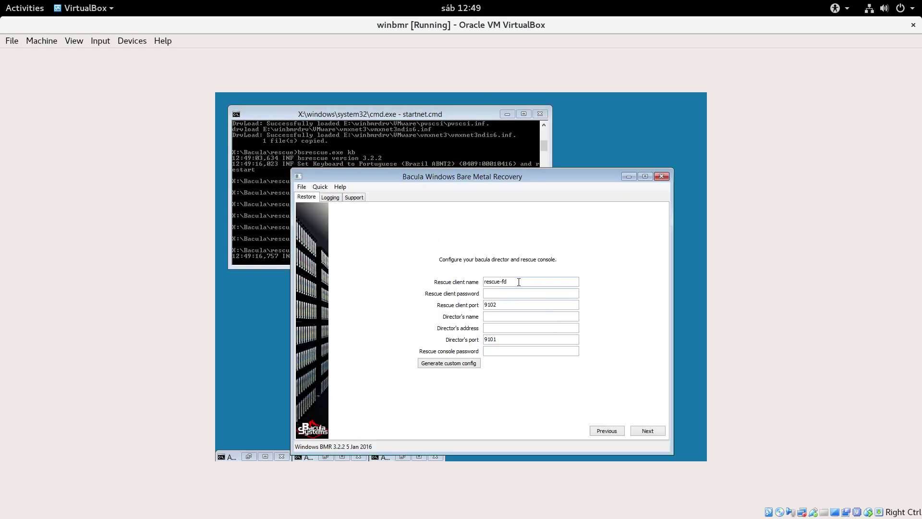
Enter the client password, Director name localhost-dir and address 192.168.0.85, then connect.
drag(519, 282, 473, 282)
click(497, 293)
text(xx)
click(495, 318)
text(lo)
text(calhost-di)
text(192)
text(.168.0.85)
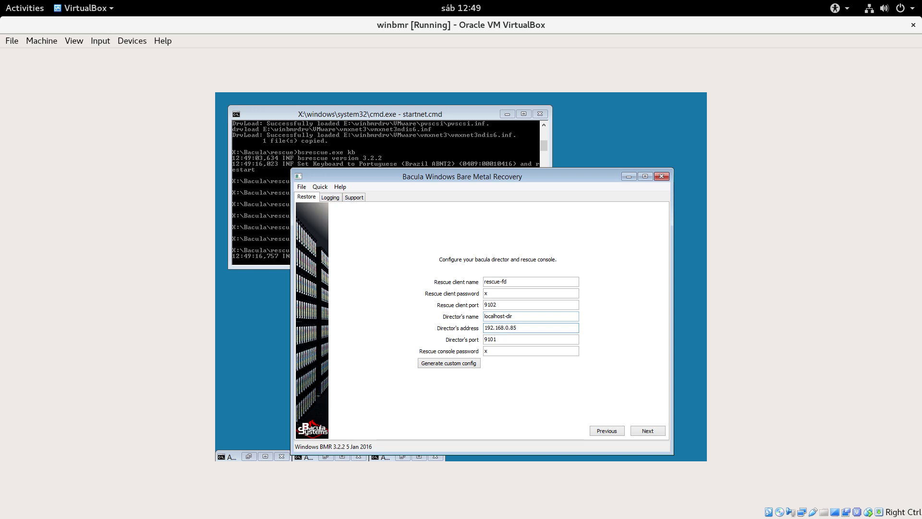
key(Tab)
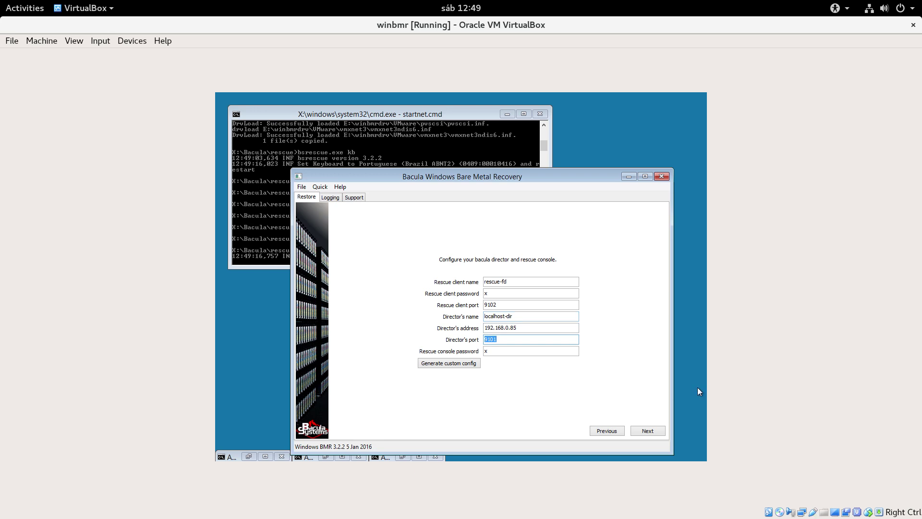
click(653, 432)
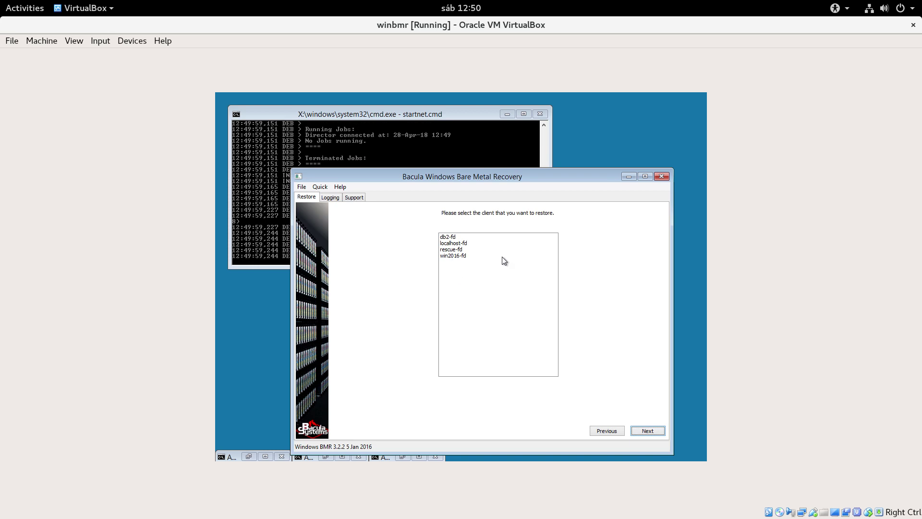
click(475, 255)
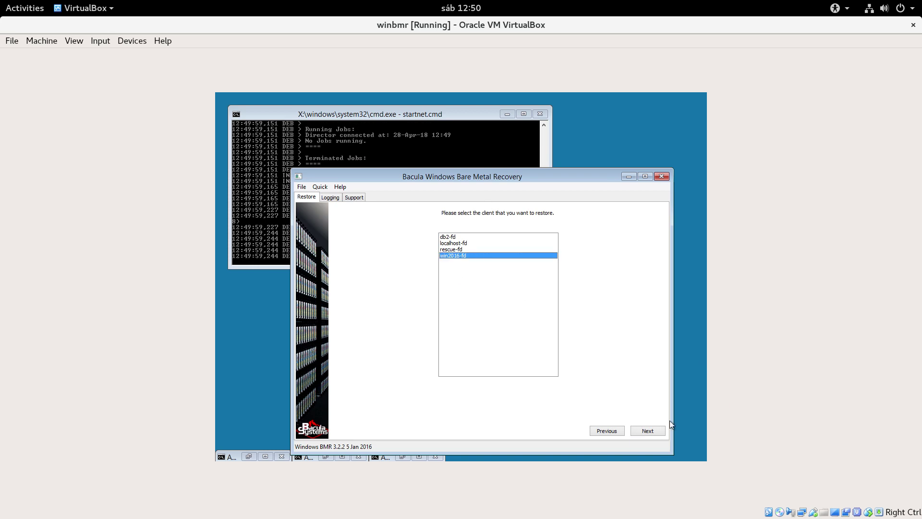
click(651, 431)
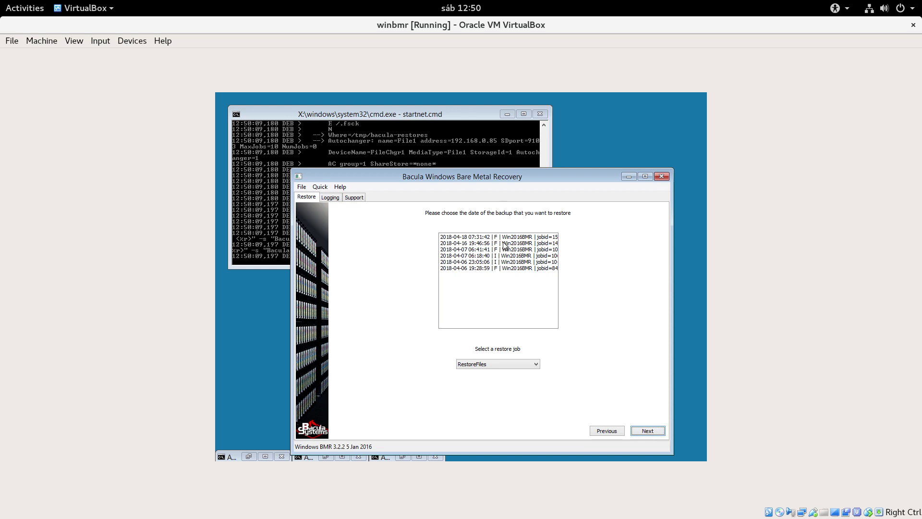
click(504, 238)
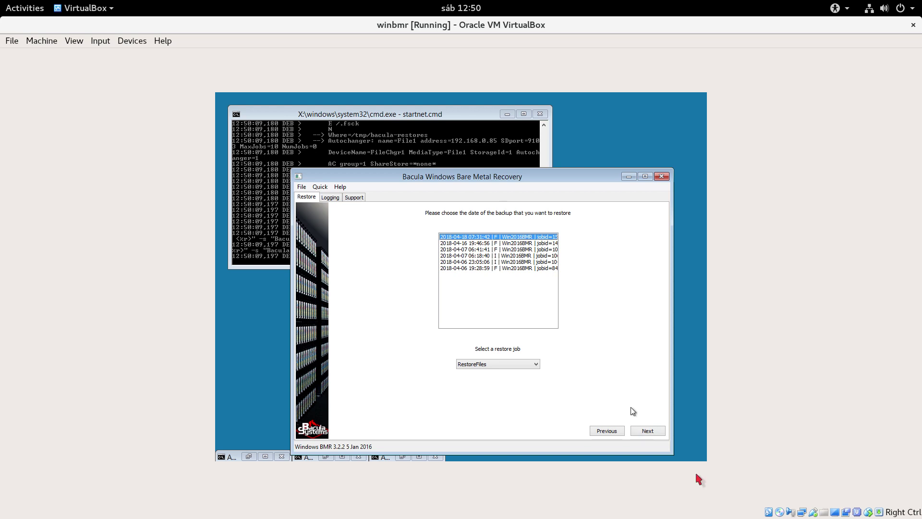
click(646, 432)
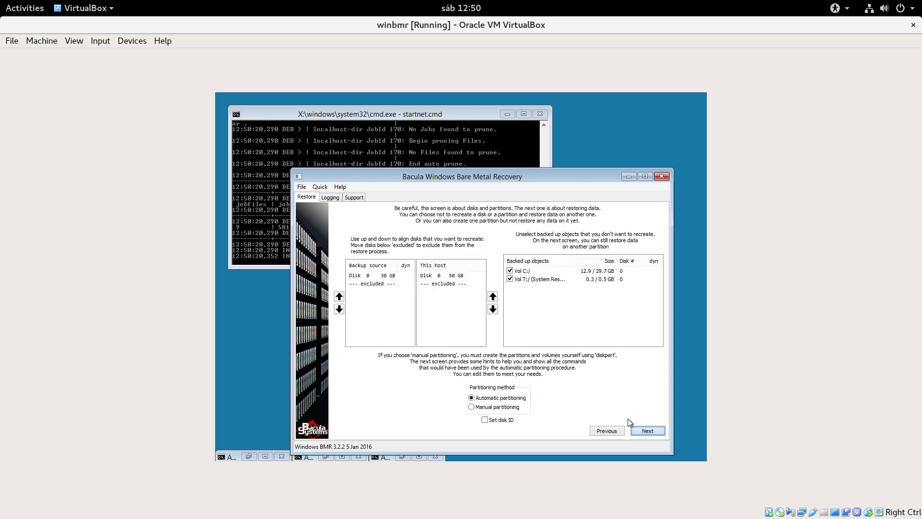
Map the 30 GB backup disk onto the 50 GB host disk with automatic partitioning.
click(372, 276)
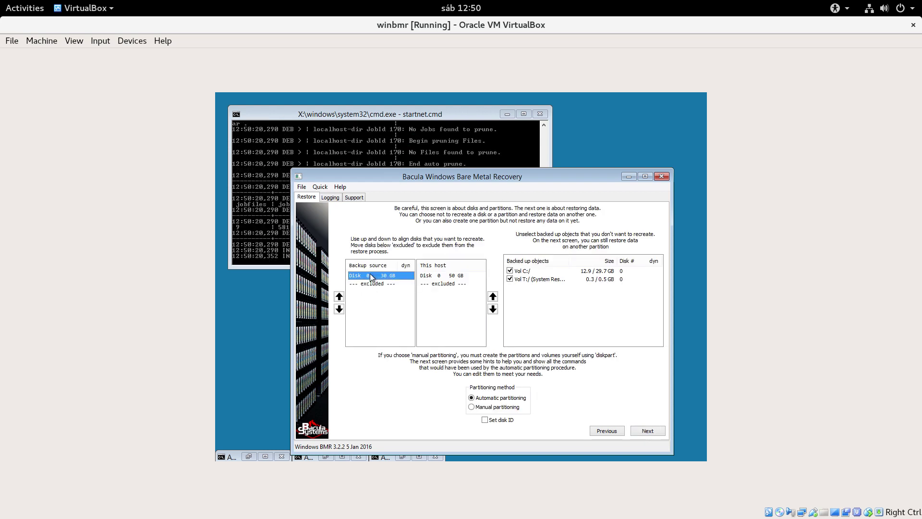
click(462, 277)
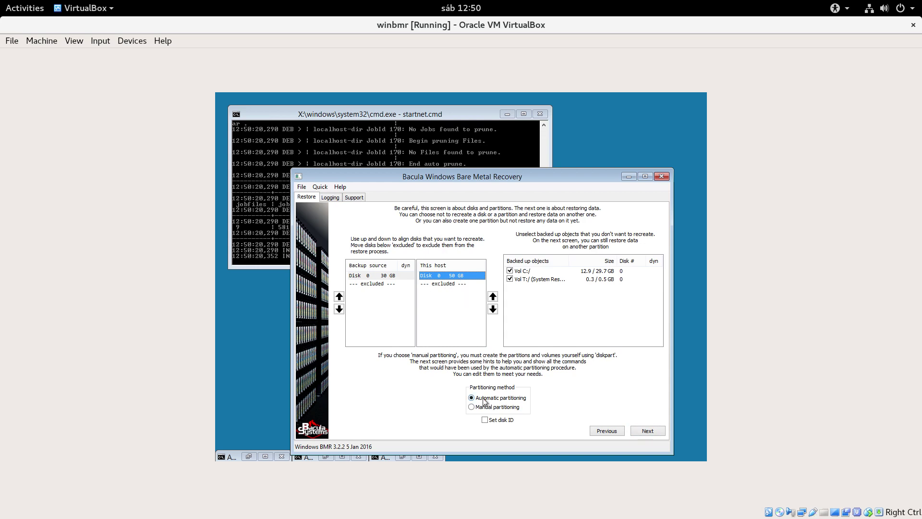
click(492, 408)
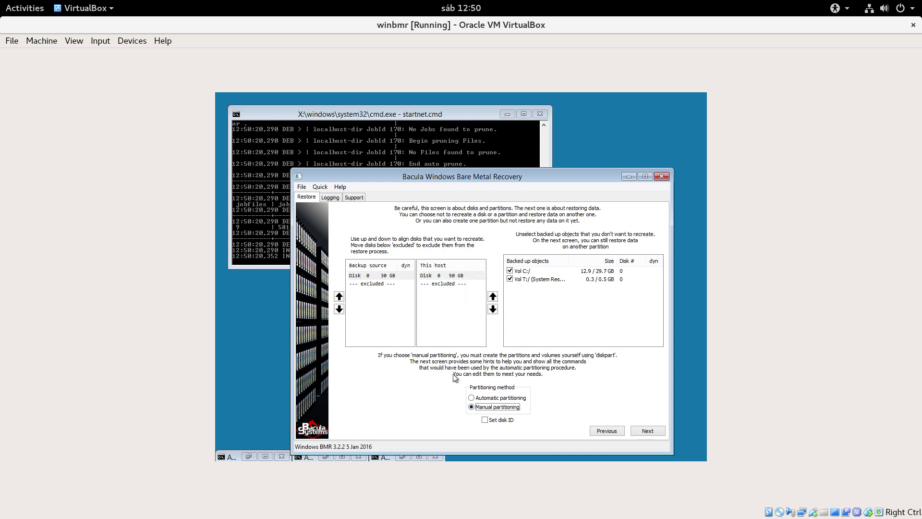
click(484, 398)
click(647, 432)
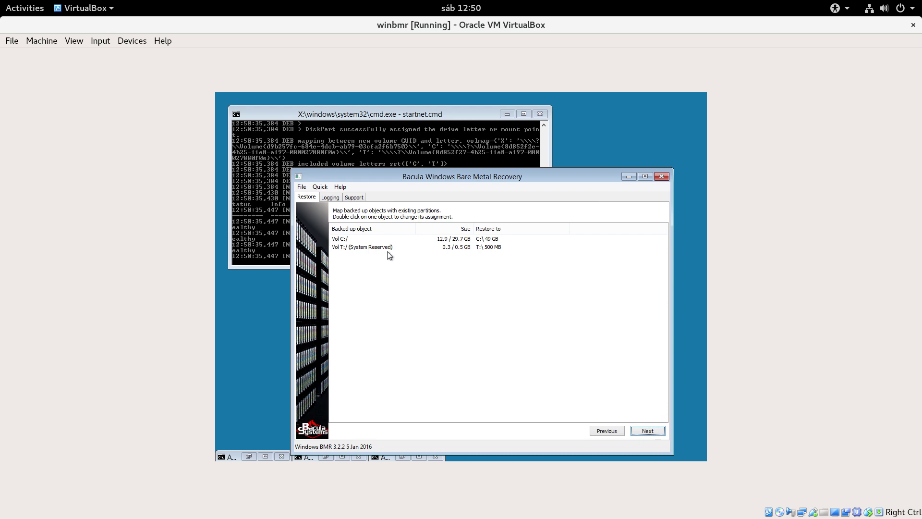
Restore win2016-fd's files to the mapped C:\ and T:\ volumes.
click(647, 431)
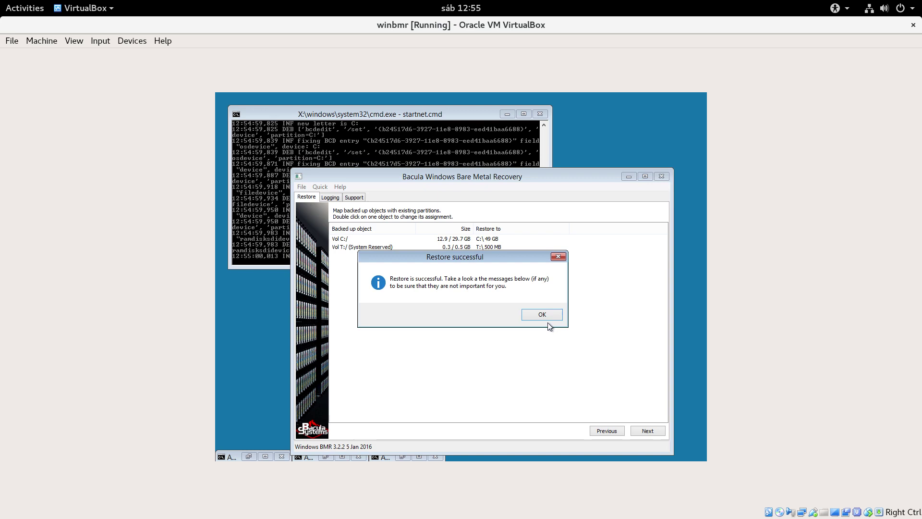
Dismiss the success message and review the restore Logging and Support tabs.
click(551, 315)
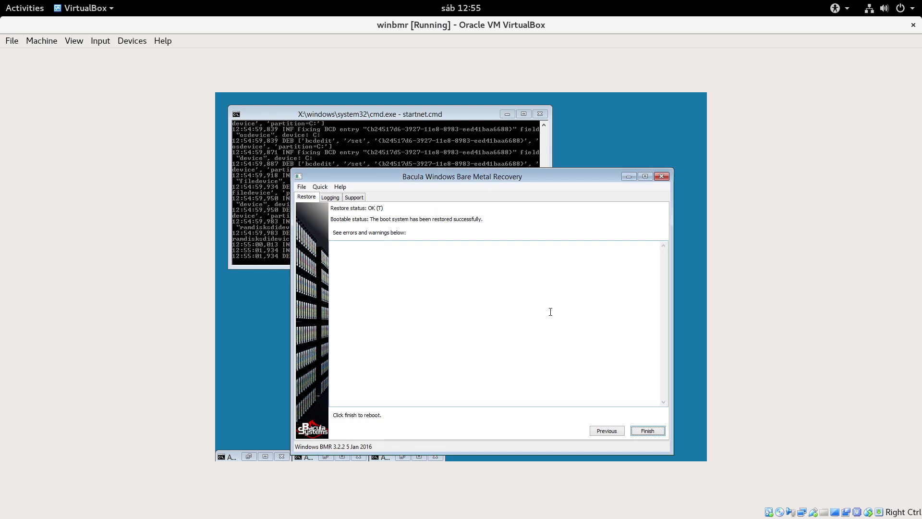
click(388, 255)
click(330, 198)
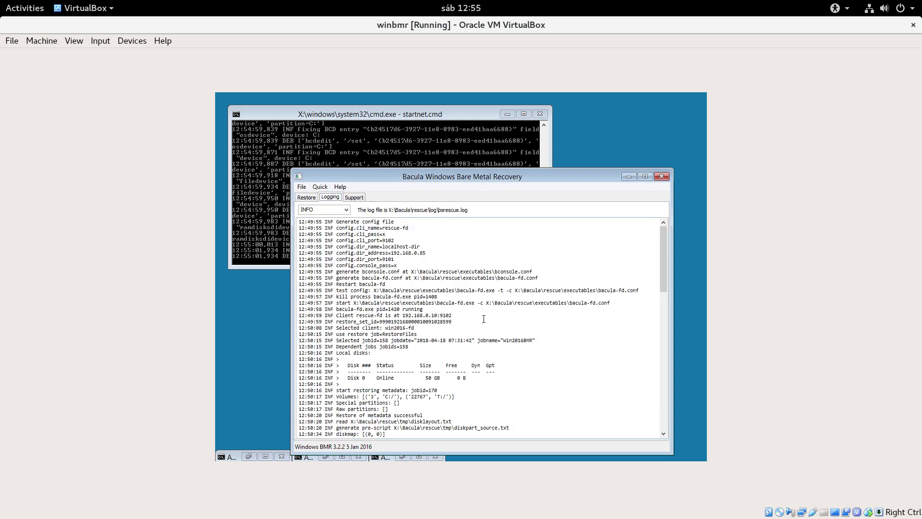
drag(371, 269, 481, 460)
click(345, 198)
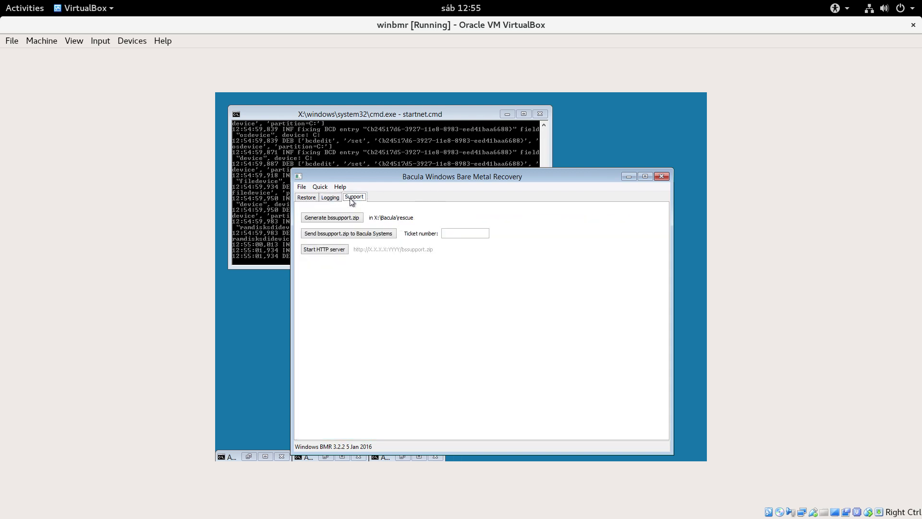
click(331, 198)
click(313, 198)
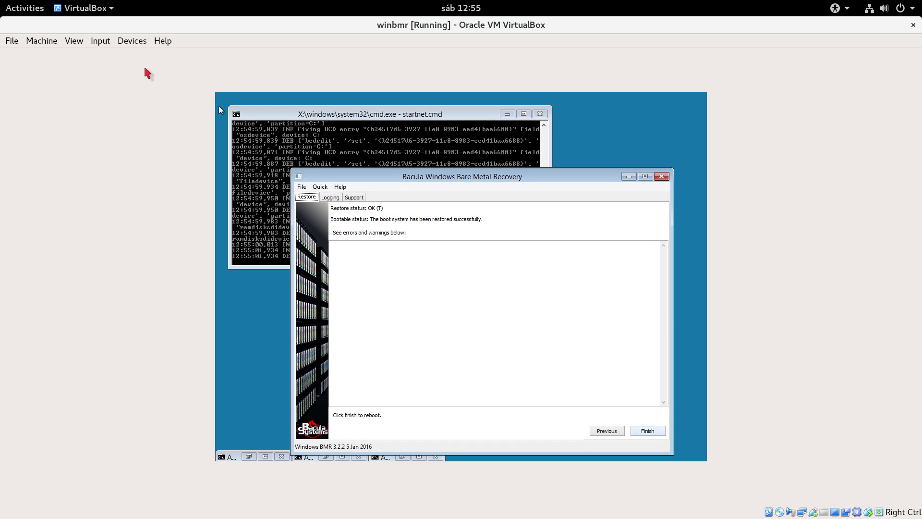
Eject the rescue ISO from the VM's optical drive and confirm the reboot.
click(138, 42)
mouse_move(158, 57)
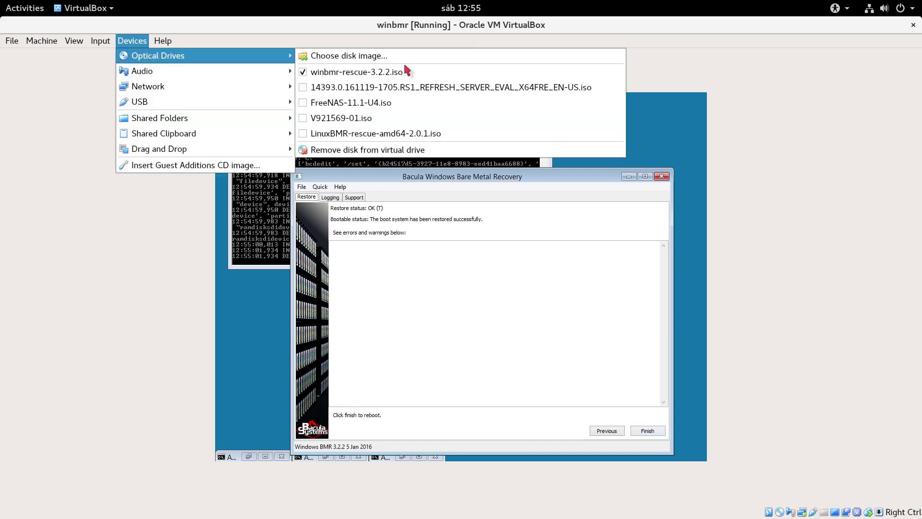
click(434, 78)
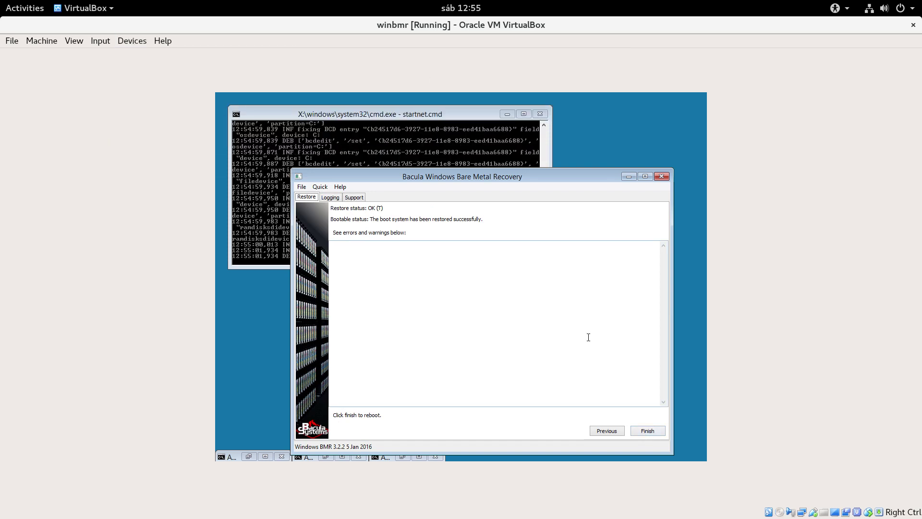
click(647, 431)
click(446, 317)
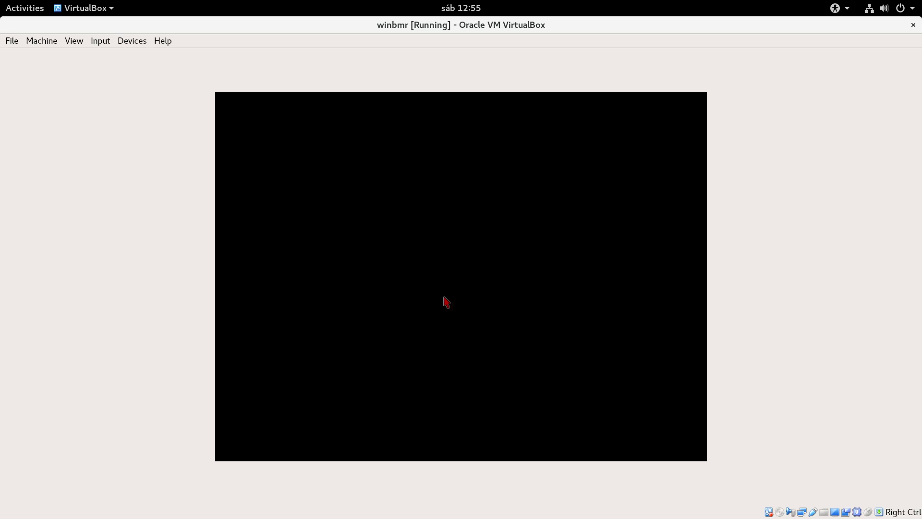
Toggle the winbmr VM window size, then switch windows via Activities to view its Windows lock screen.
double_click(529, 25)
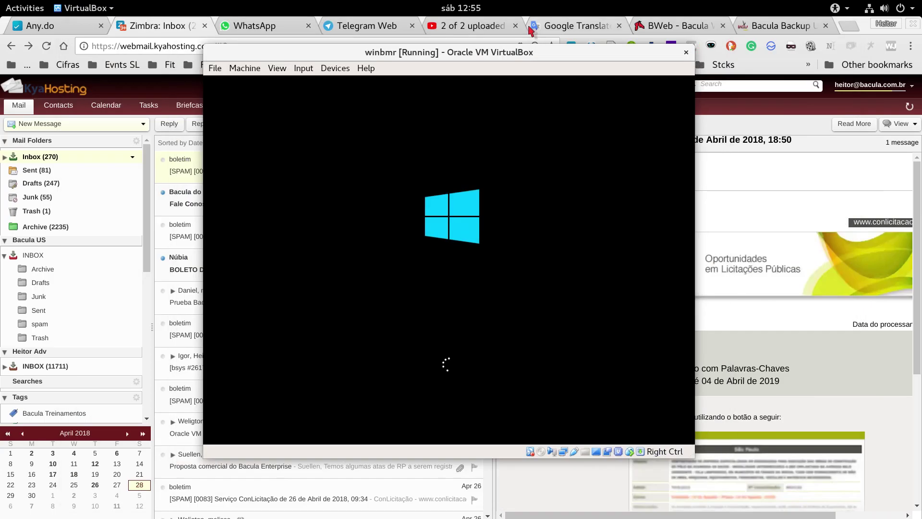
double_click(549, 51)
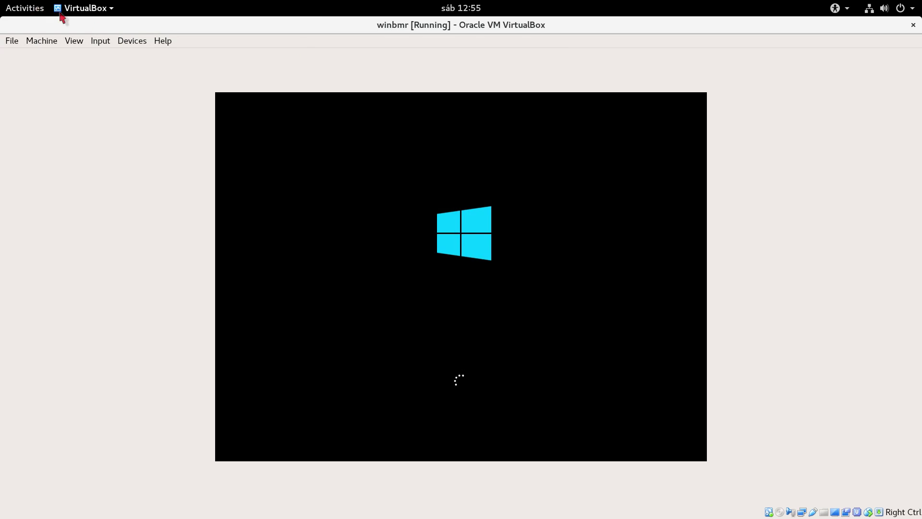
click(25, 8)
click(569, 390)
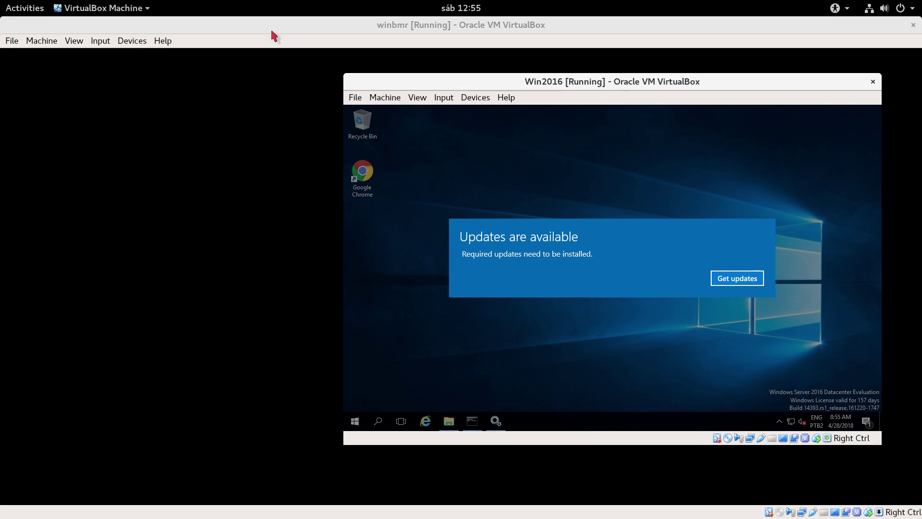
click(272, 31)
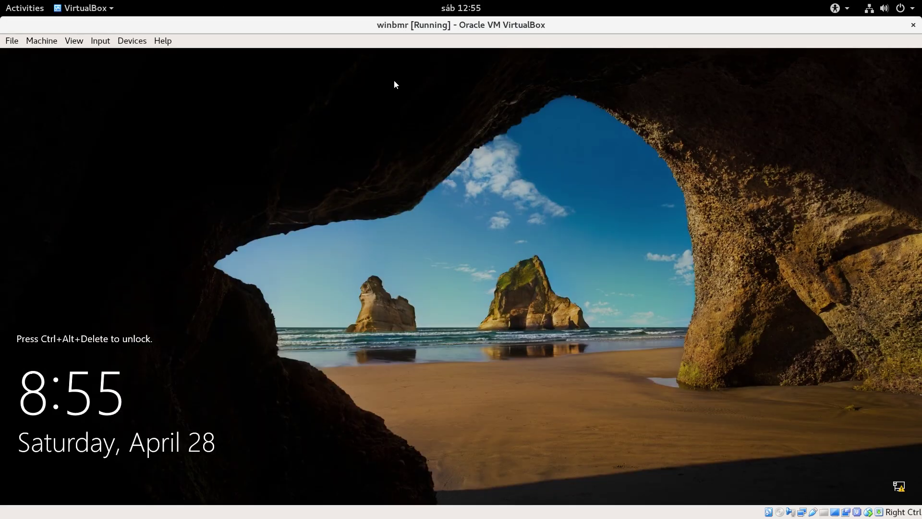